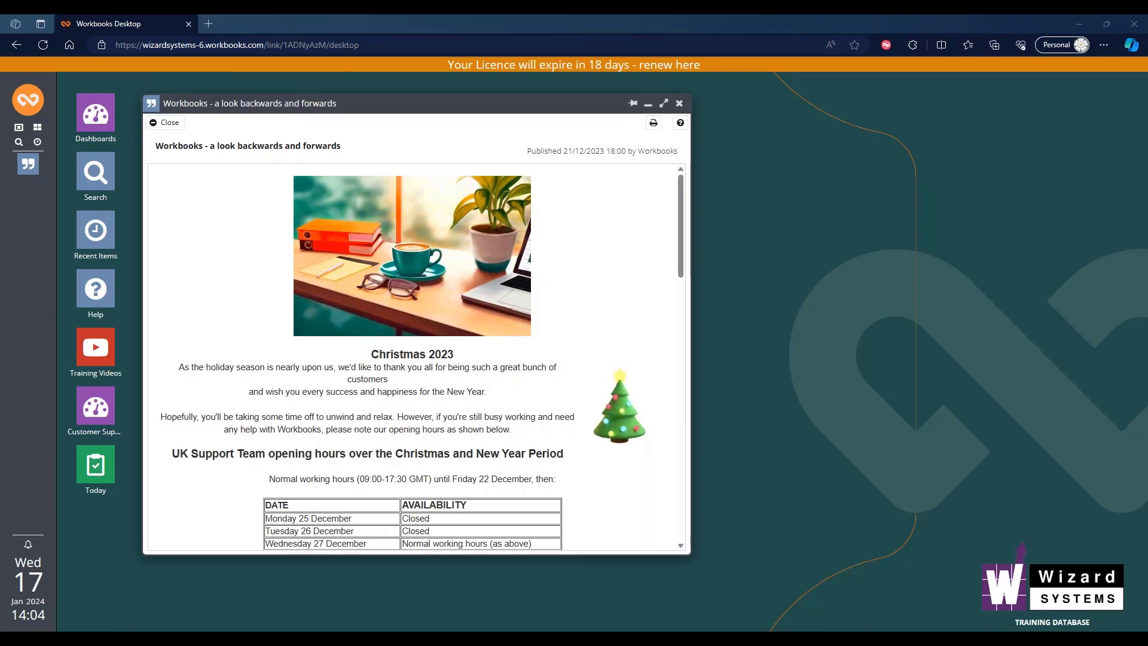
- Open the bulletins list and start a new welcome message
click(27, 100)
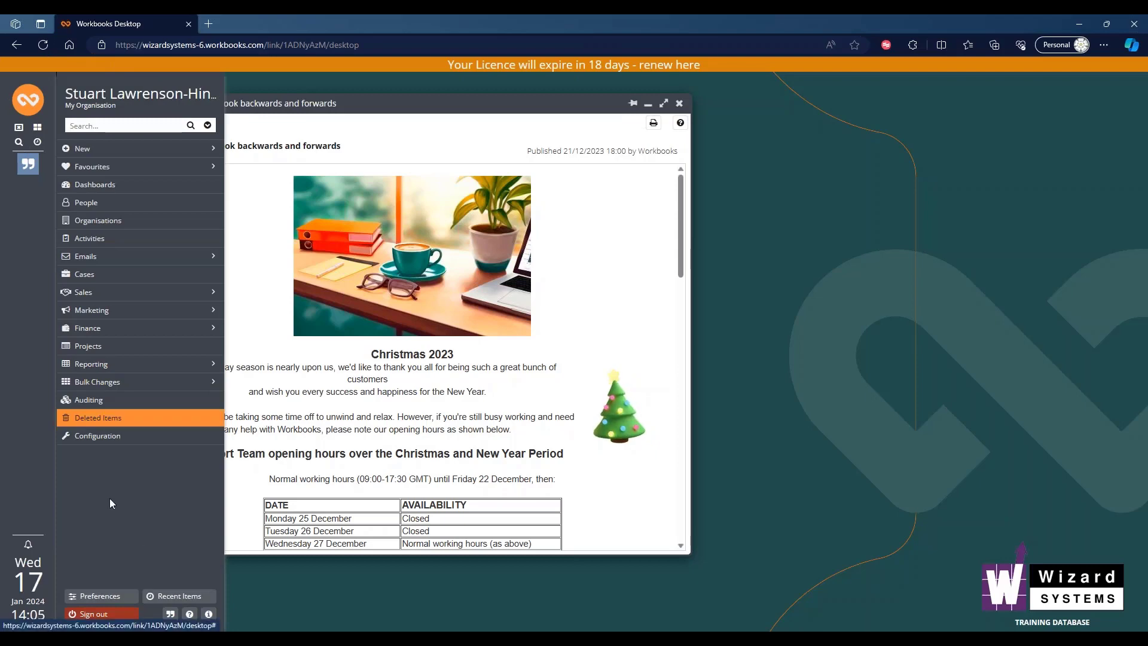
click(171, 614)
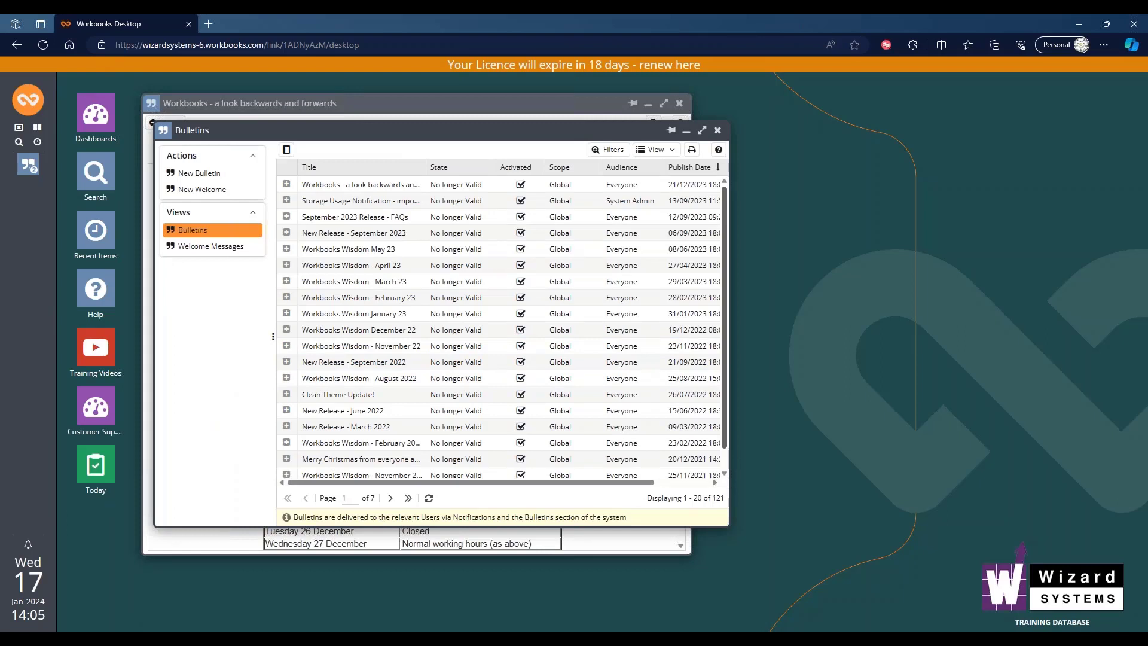
click(228, 189)
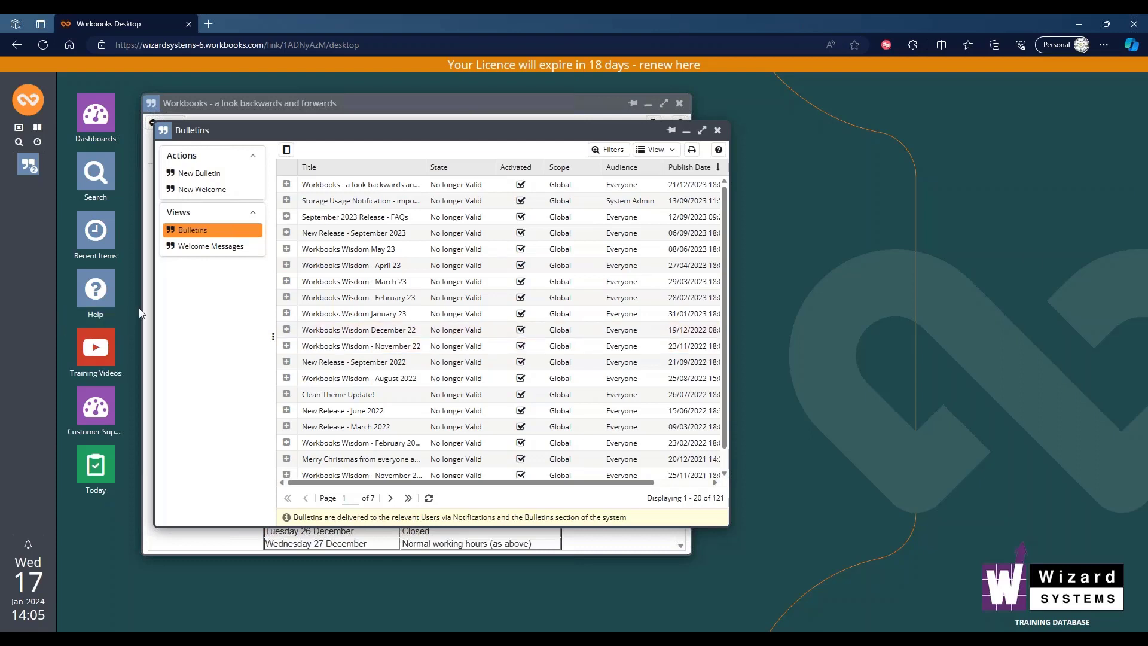
click(190, 189)
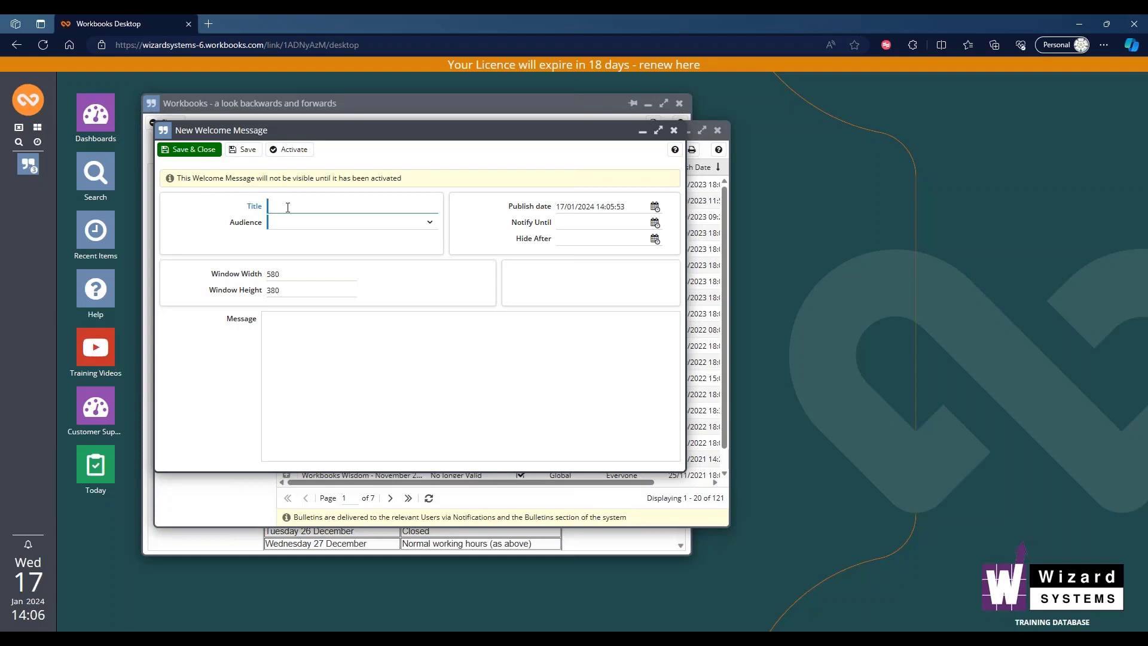
- Title the welcome message "VIP Visiting Site" and set its audience to Everyone
text(VIP Visiting Site)
click(430, 223)
click(306, 239)
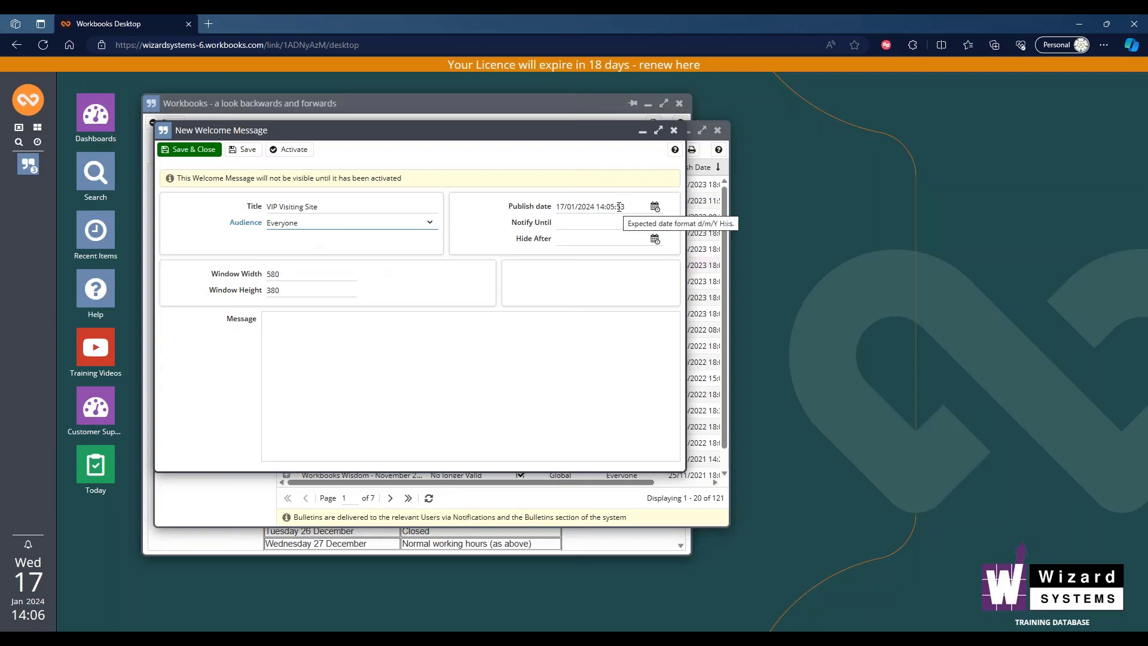
- Set the welcome message's Notify Until date to 22 January 2024 at 9:00 AM
click(655, 223)
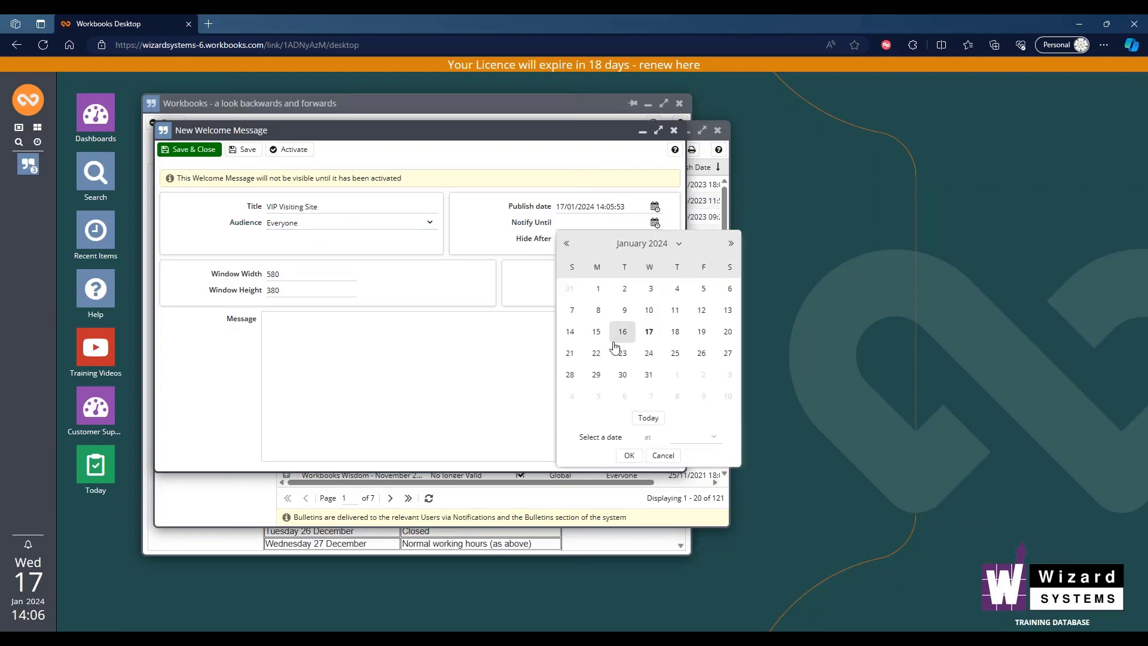
click(598, 354)
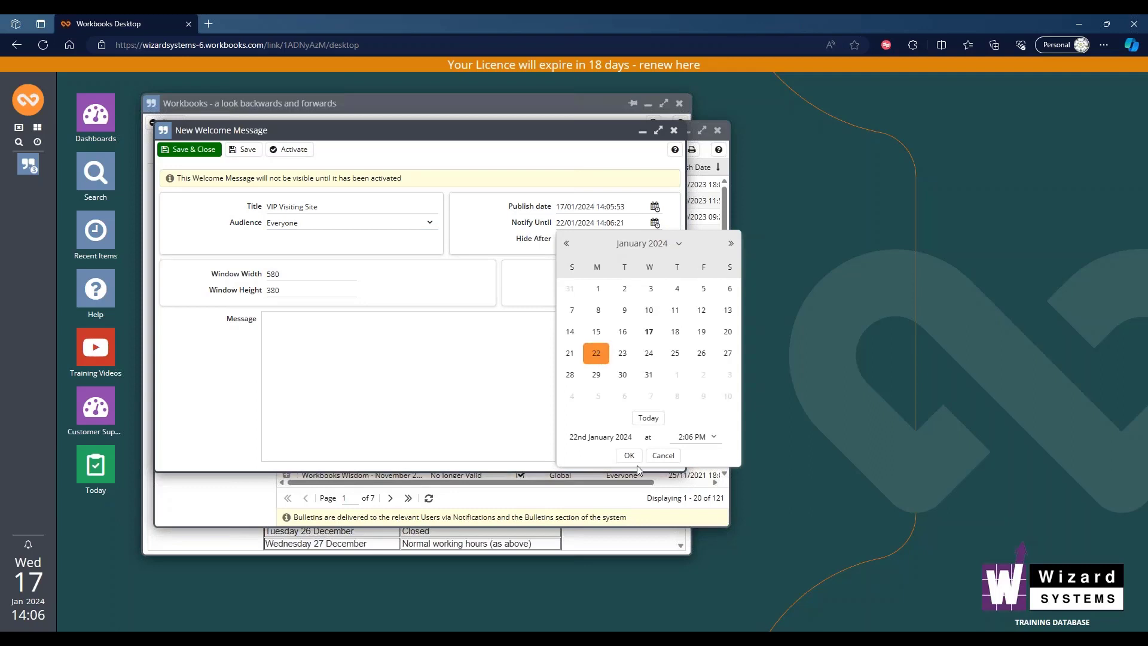
click(715, 438)
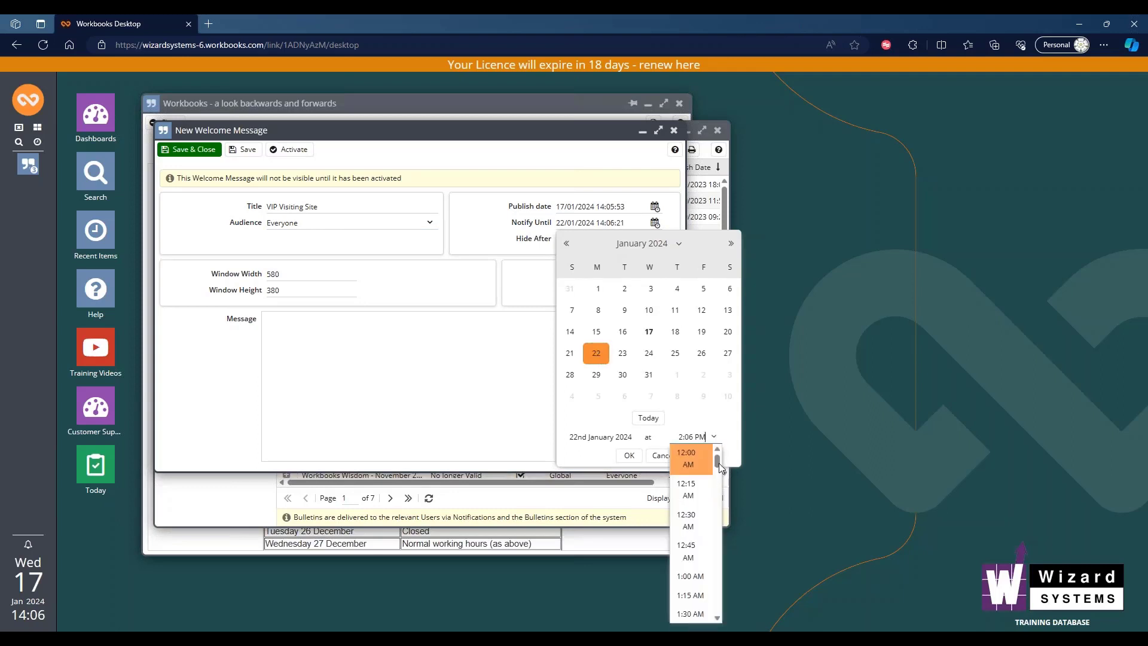
drag(719, 462, 721, 514)
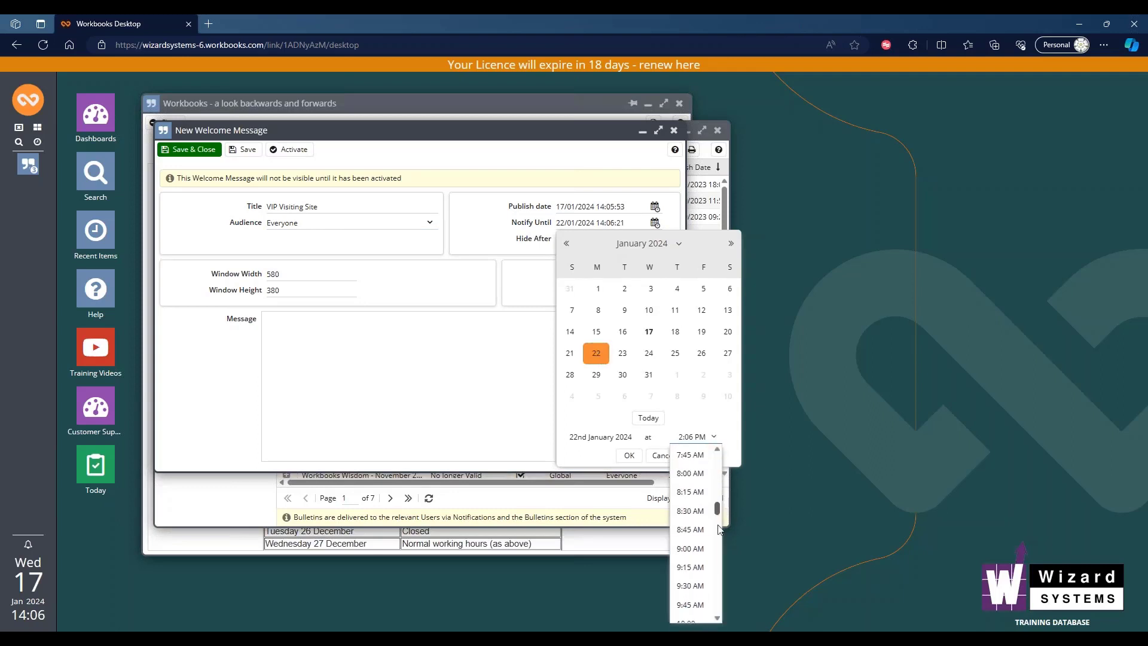
click(691, 548)
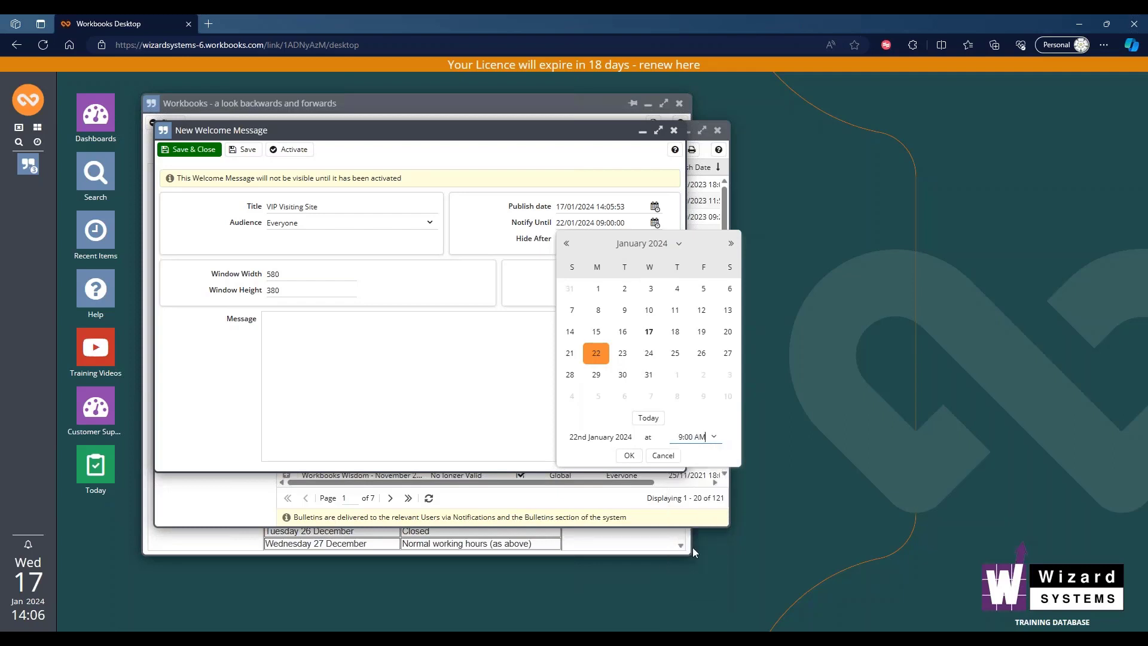
click(629, 455)
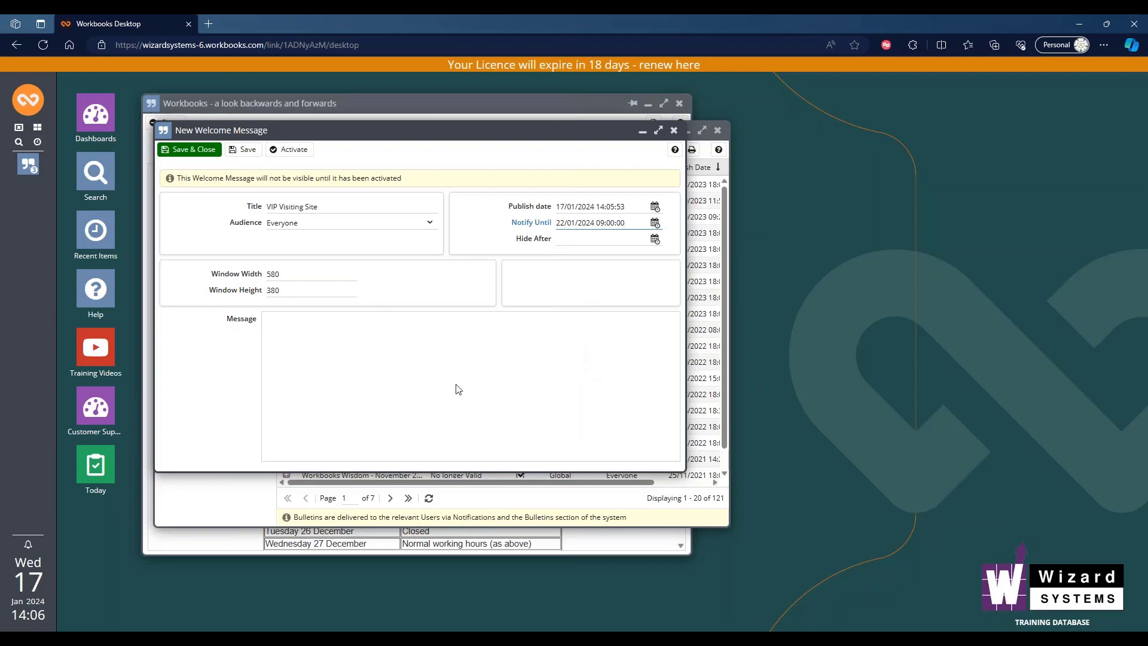
- Paste the prepared notice about a guest visiting the offices on the 22nd of January at 11 AM into the message body
click(424, 345)
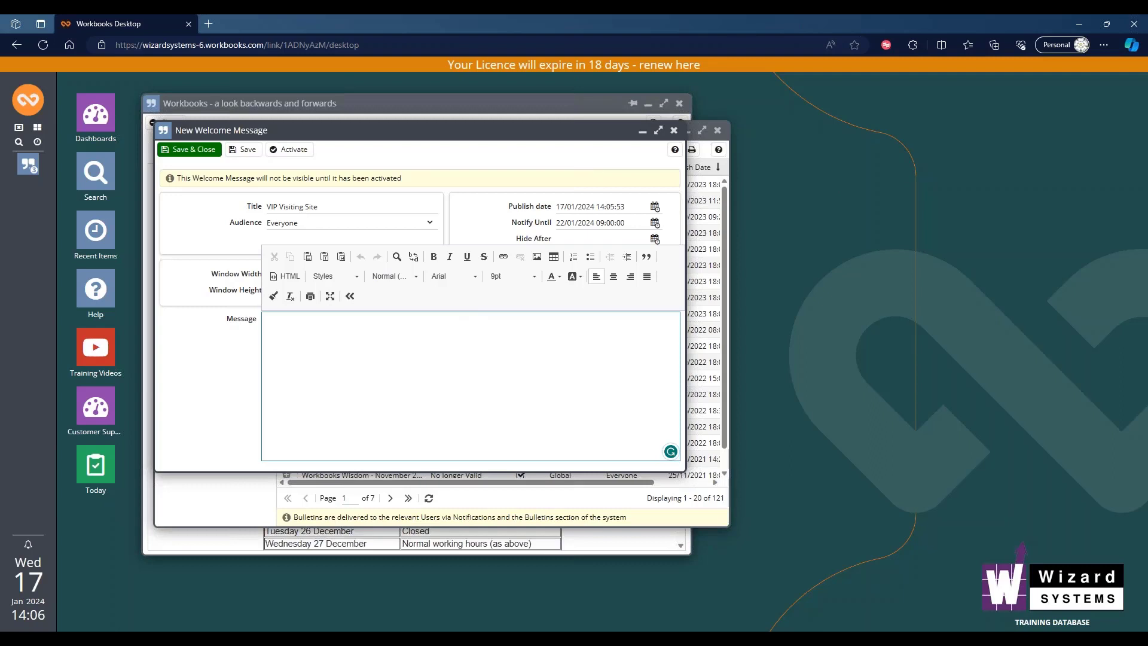
key(alt+Tab)
click(351, 335)
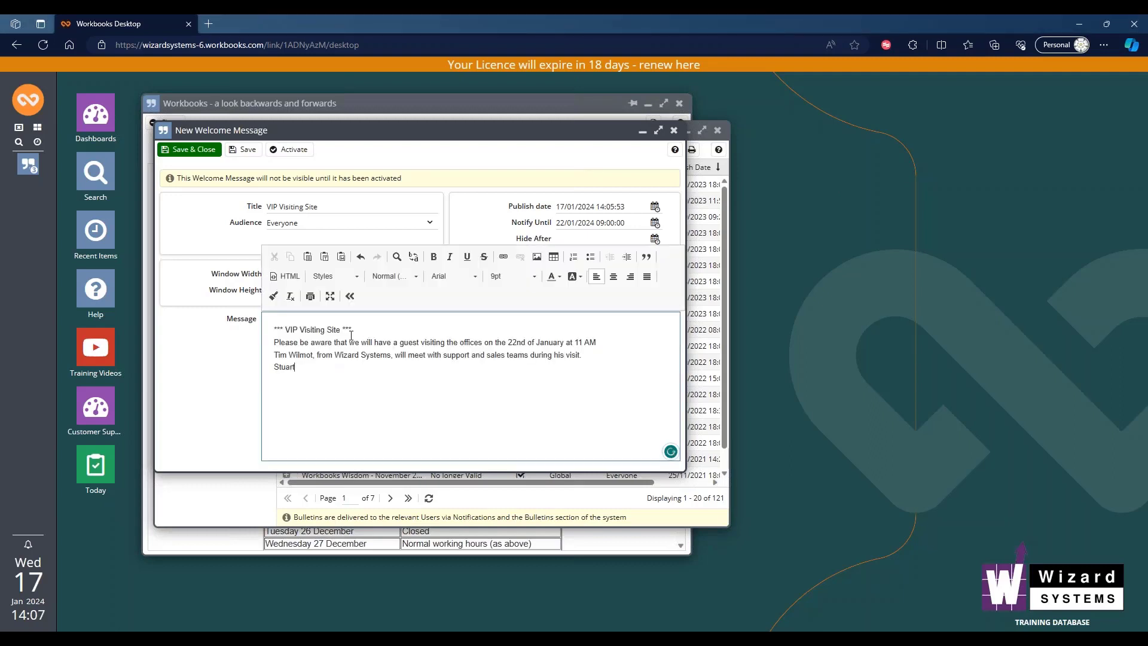
- Centre the "*** VIP Visiting Site ***" heading, with a blank line below it and the remaining message text left-aligned
click(277, 330)
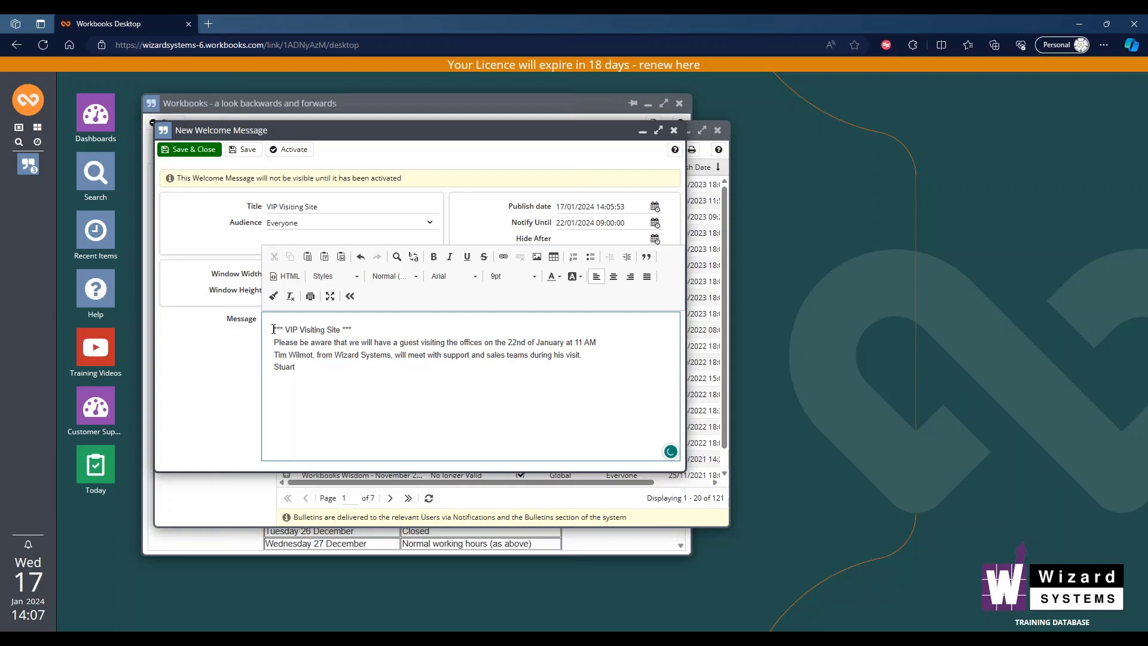
click(613, 278)
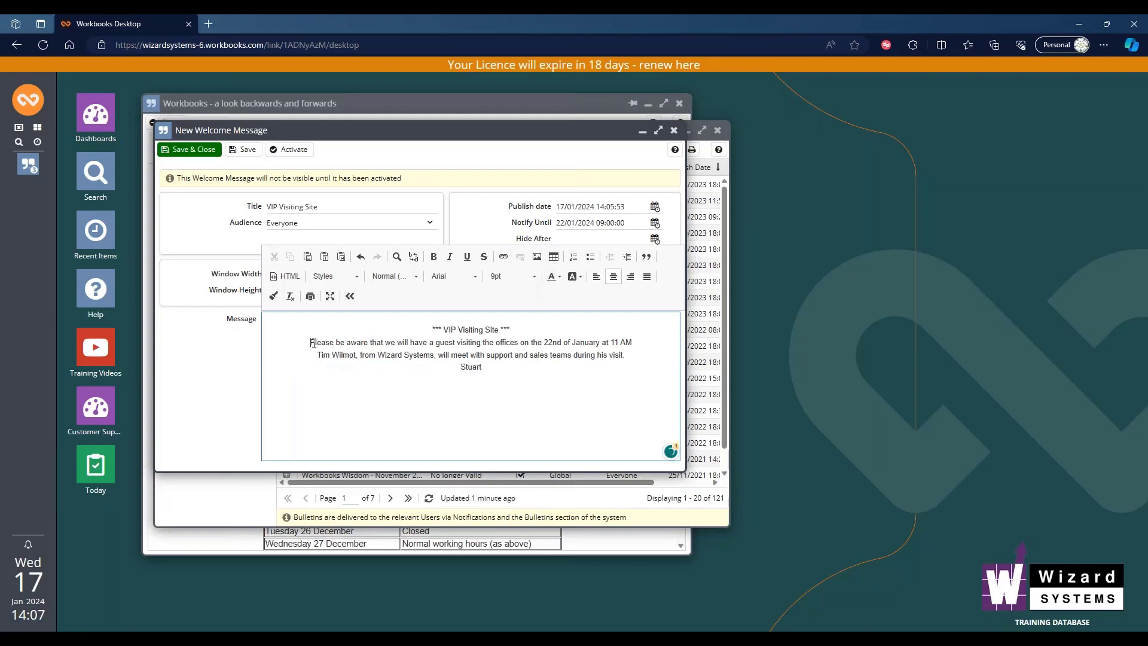
key(Return)
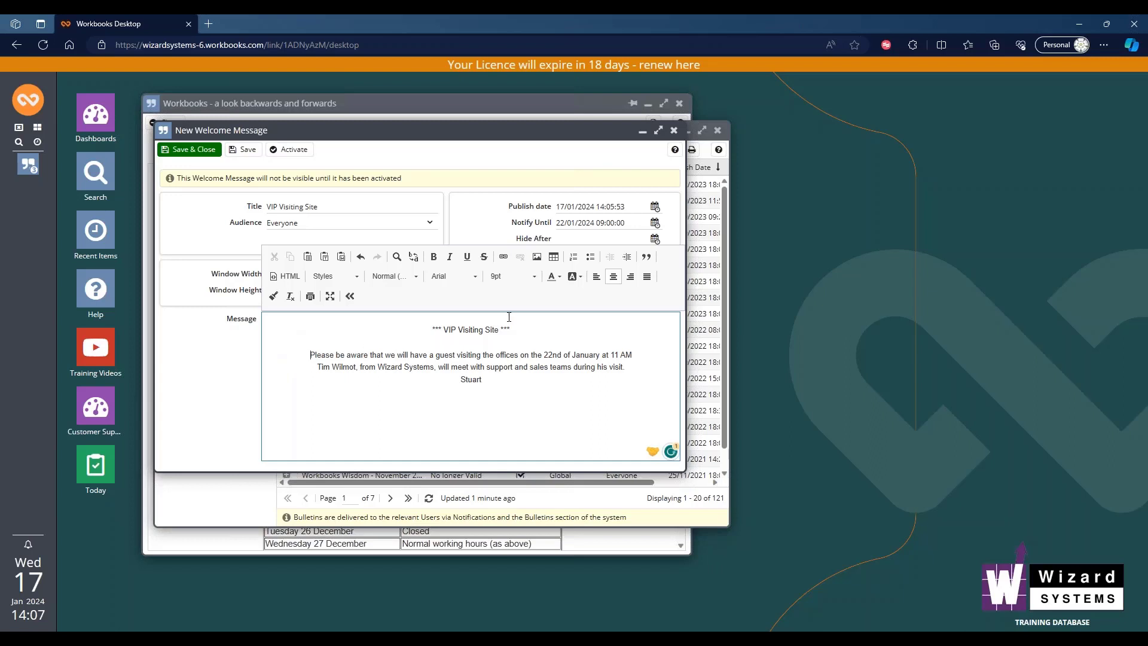
click(596, 278)
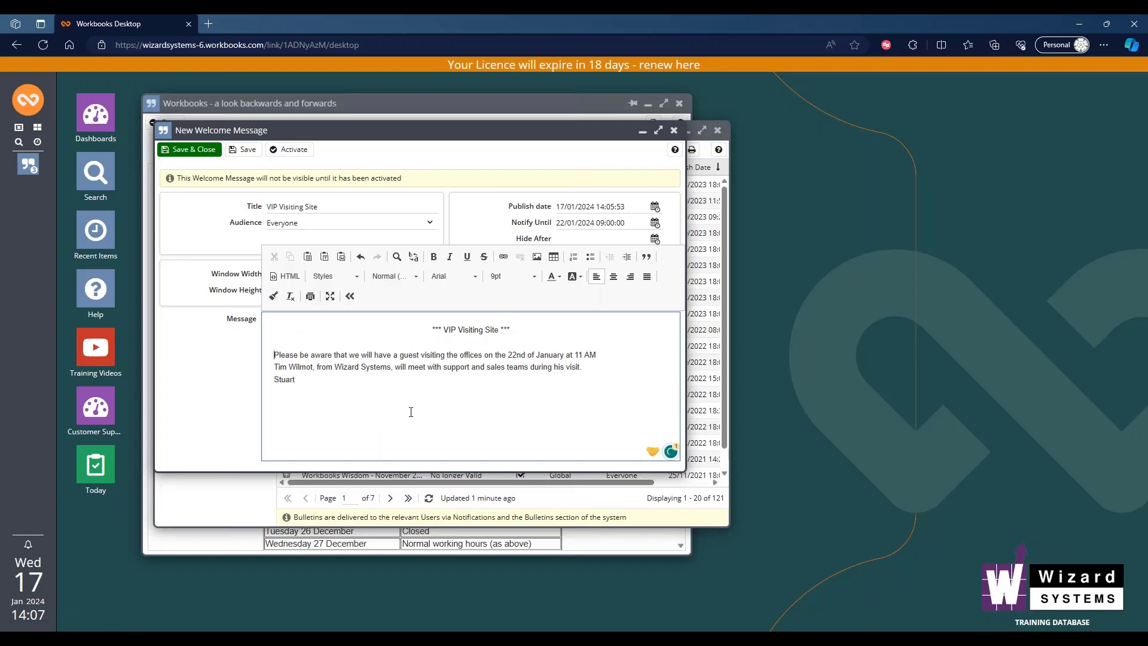
- Save and activate the VIP Visiting Site welcome message, and display the list of welcome messages
click(245, 150)
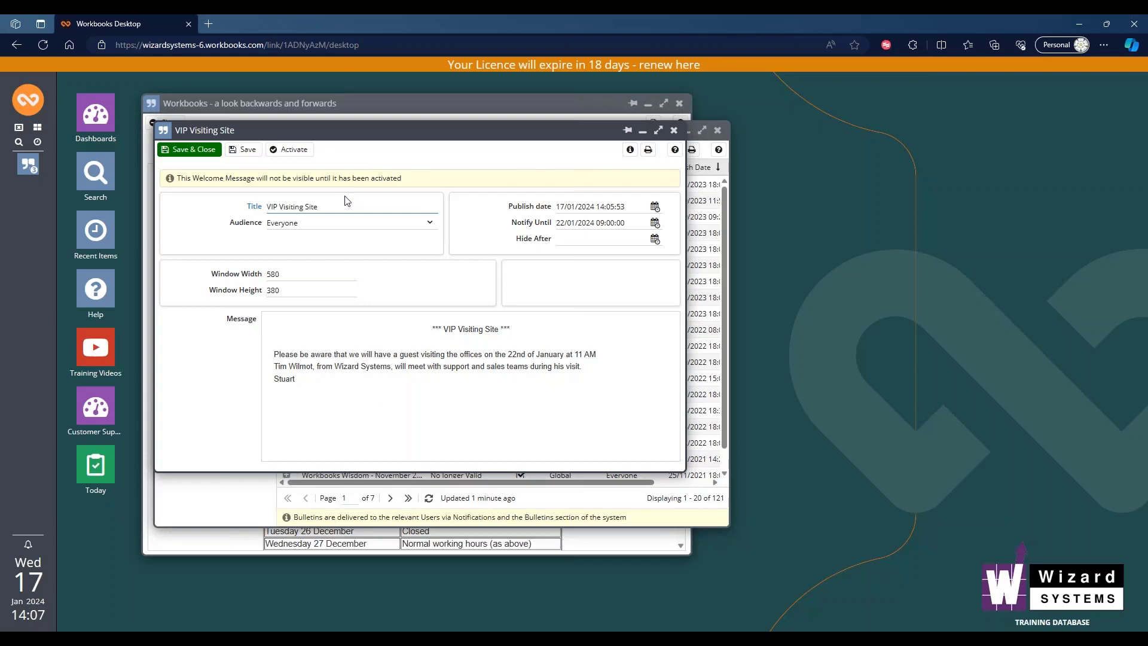
click(292, 150)
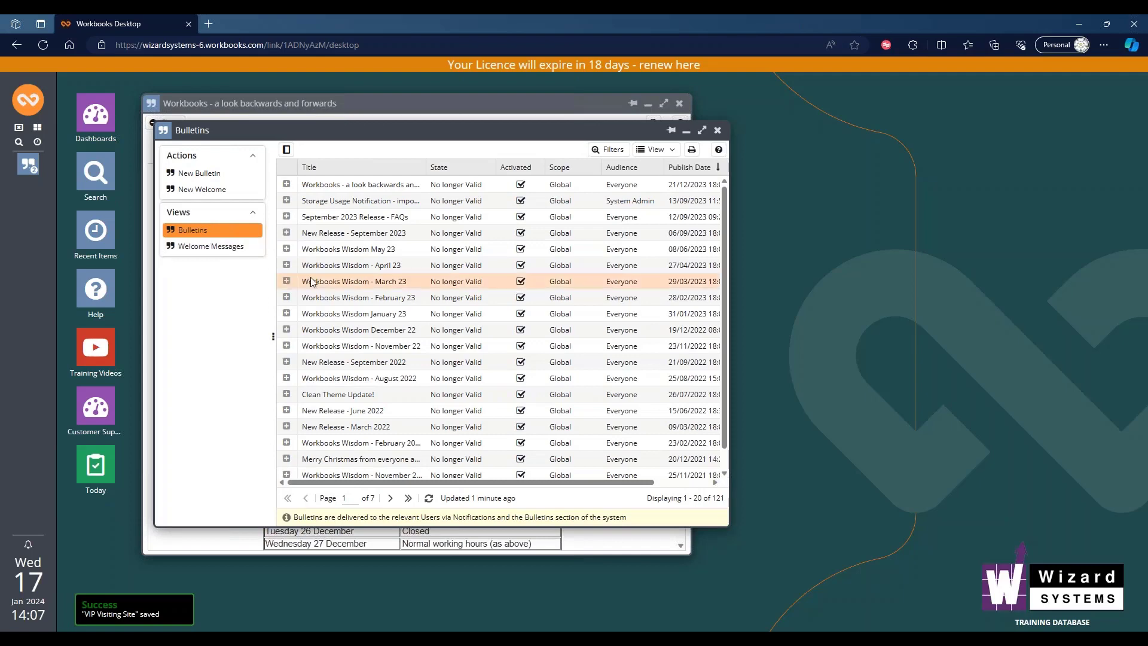
click(222, 253)
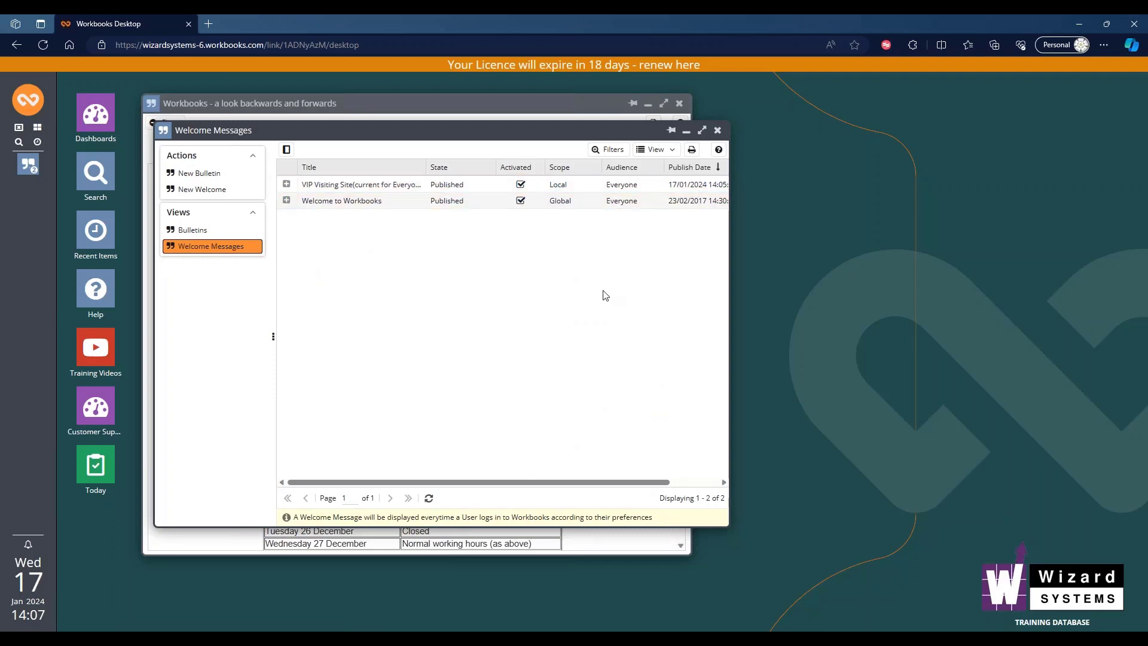
- Sign out of the current session completely instead of changing database
click(29, 101)
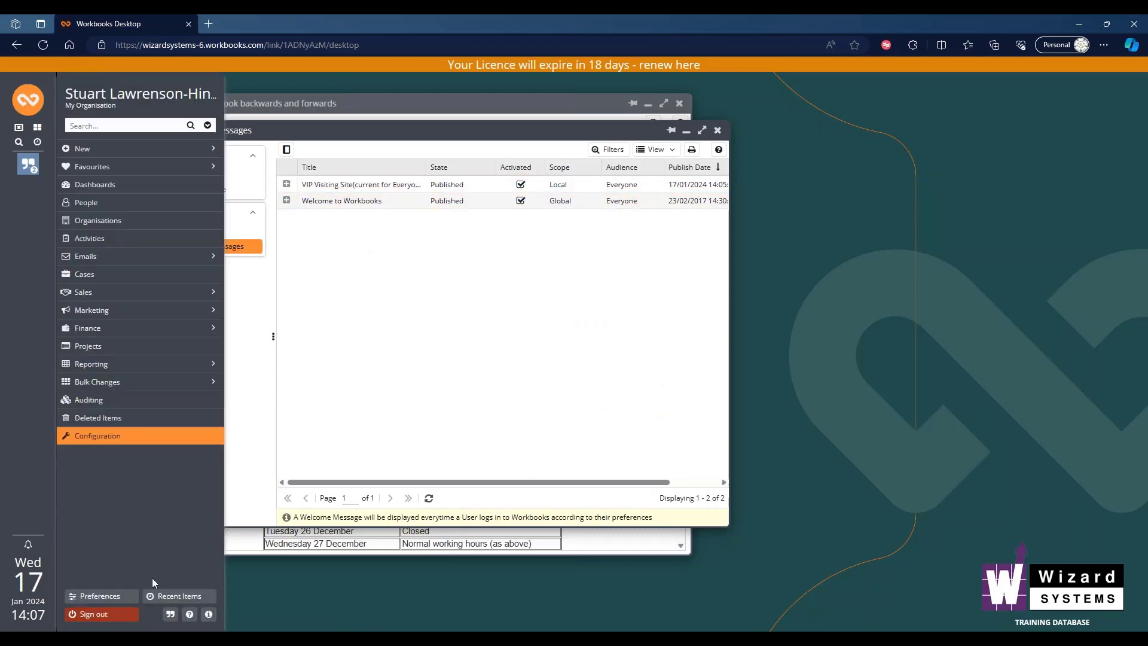
click(114, 614)
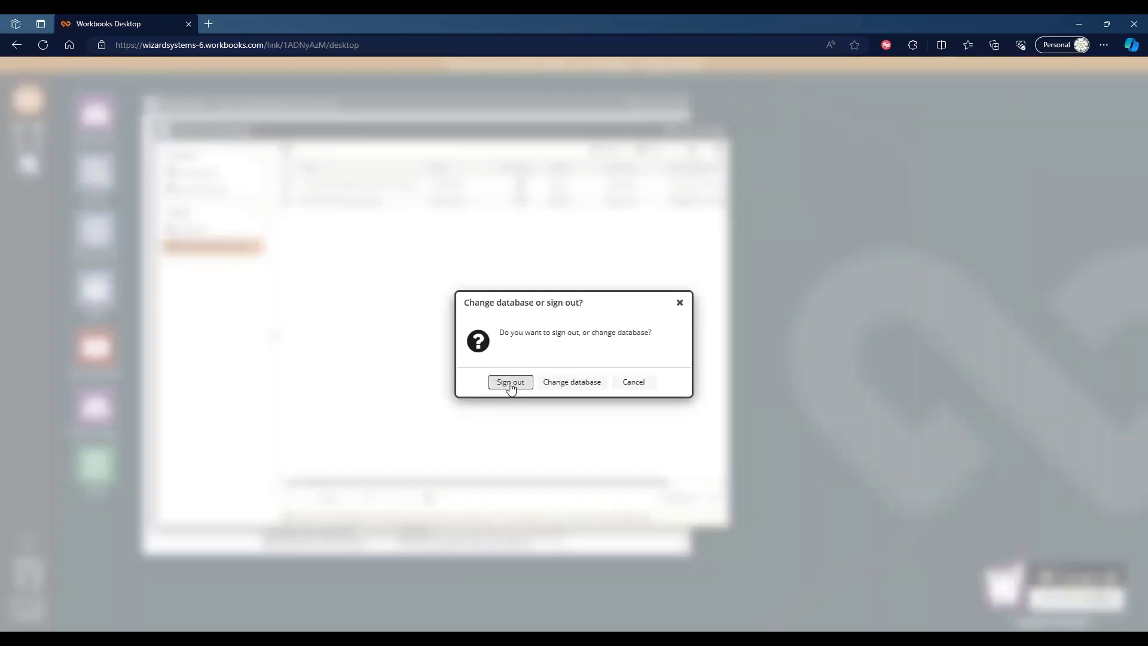
click(510, 385)
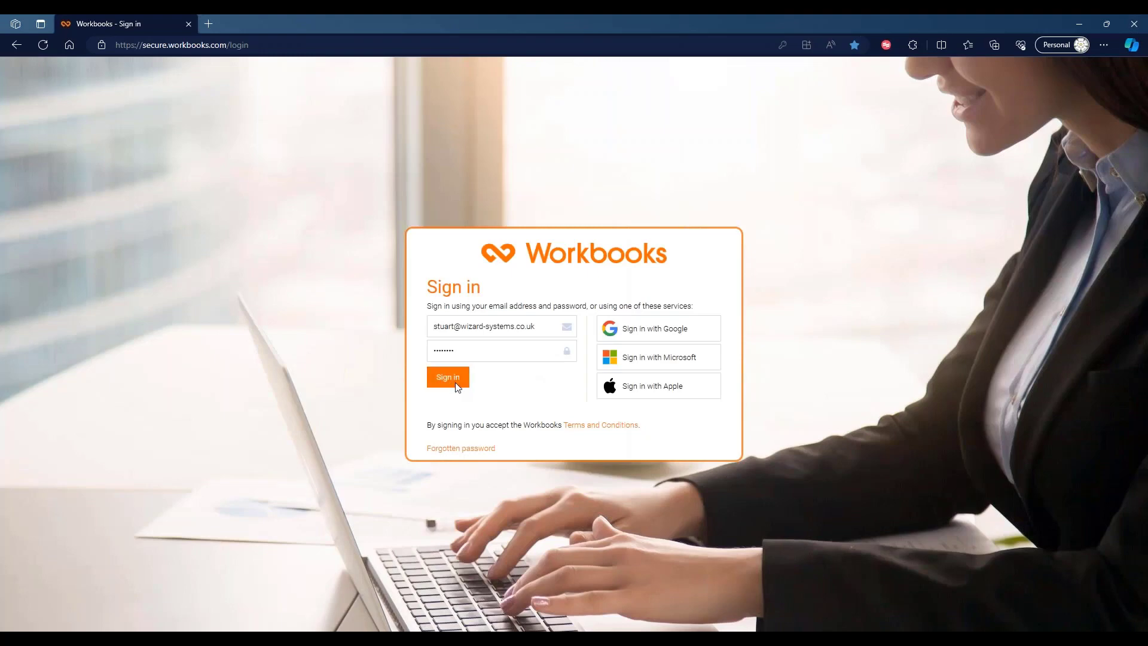
- Sign back in to the Wizard Systems demo database and close the VIP Visiting Site welcome message
click(462, 379)
click(510, 342)
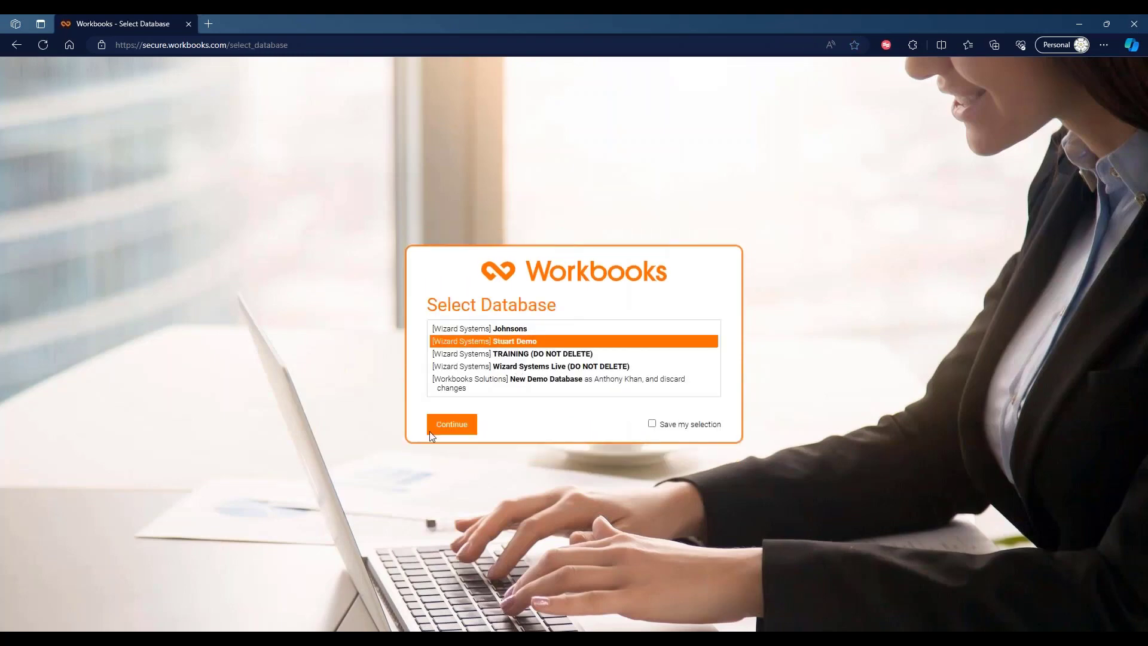
click(446, 432)
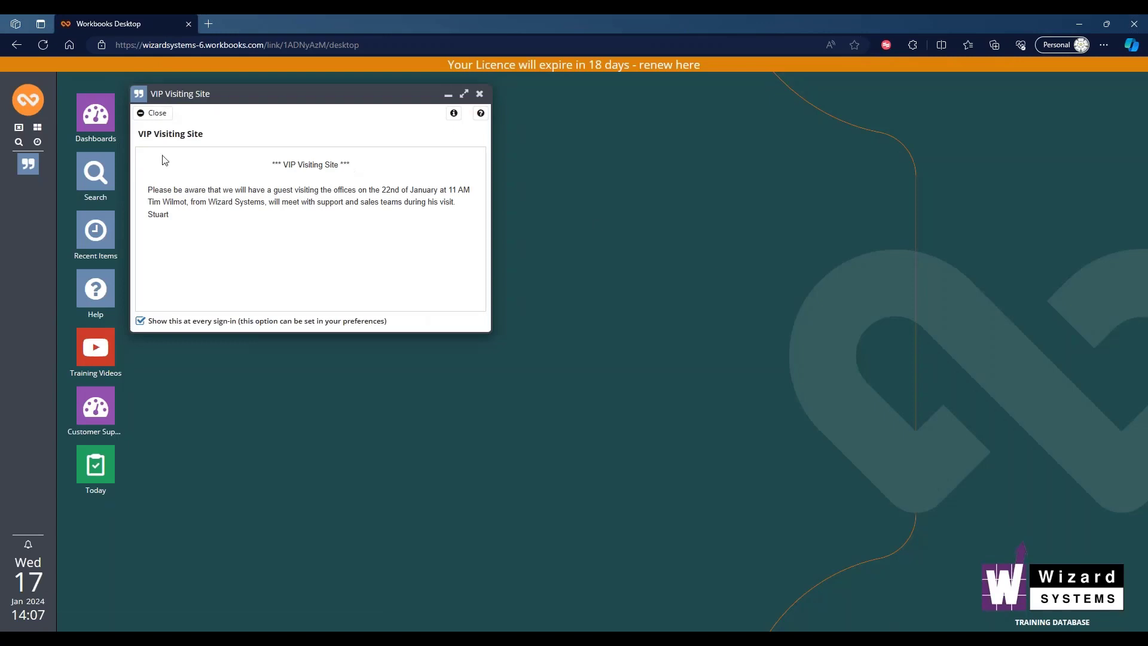
click(149, 115)
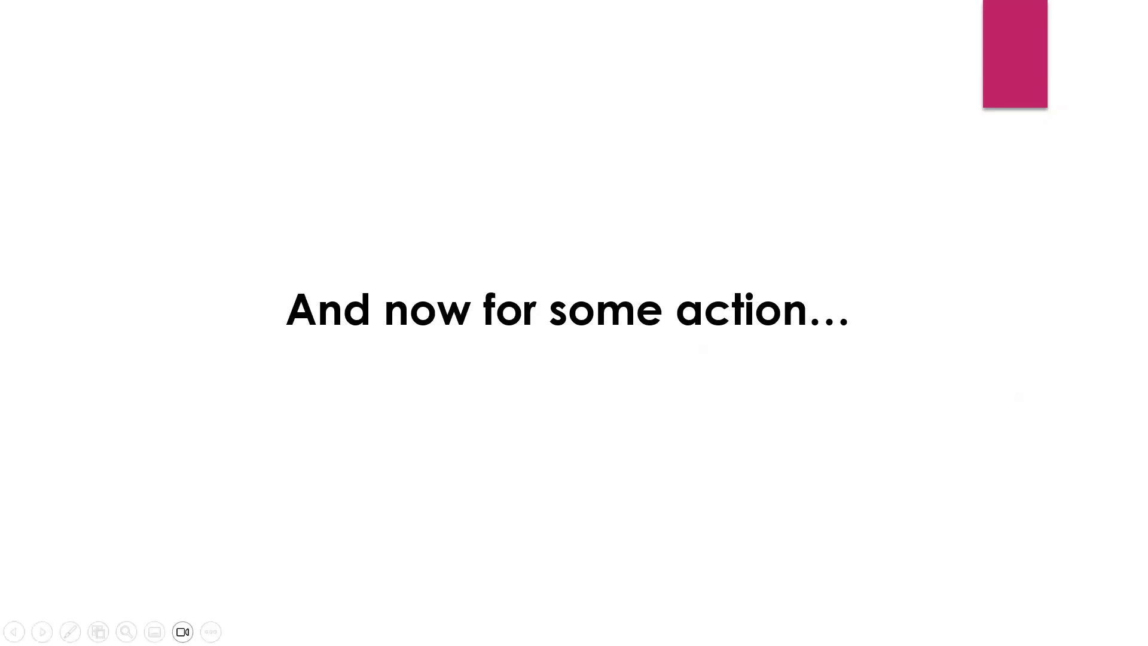
key(Right)
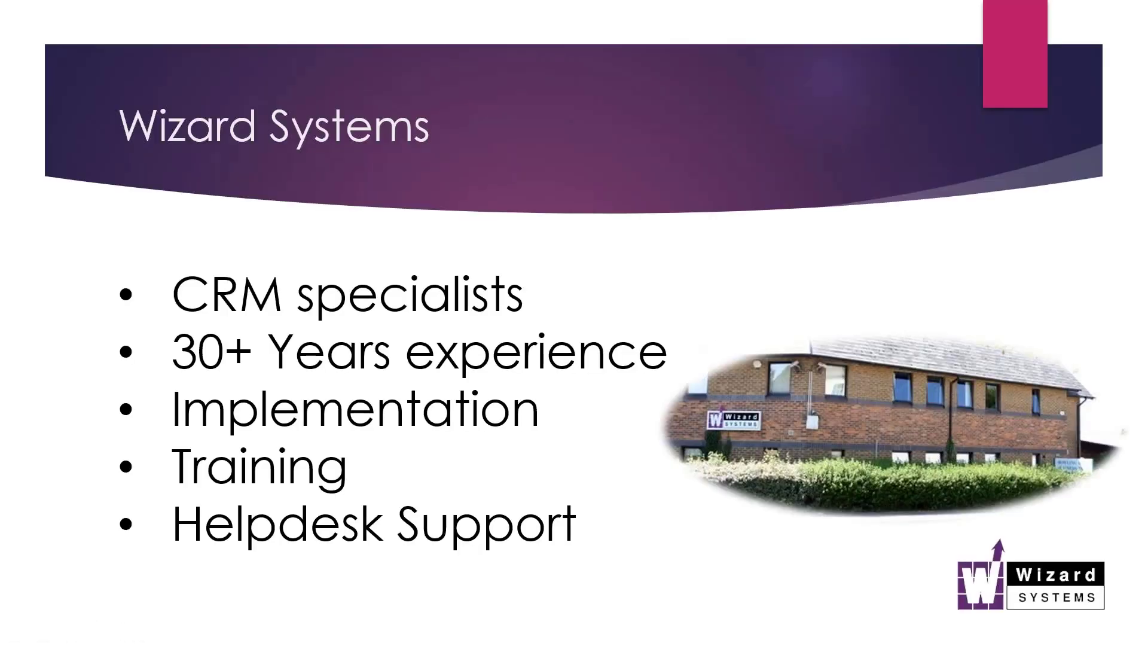